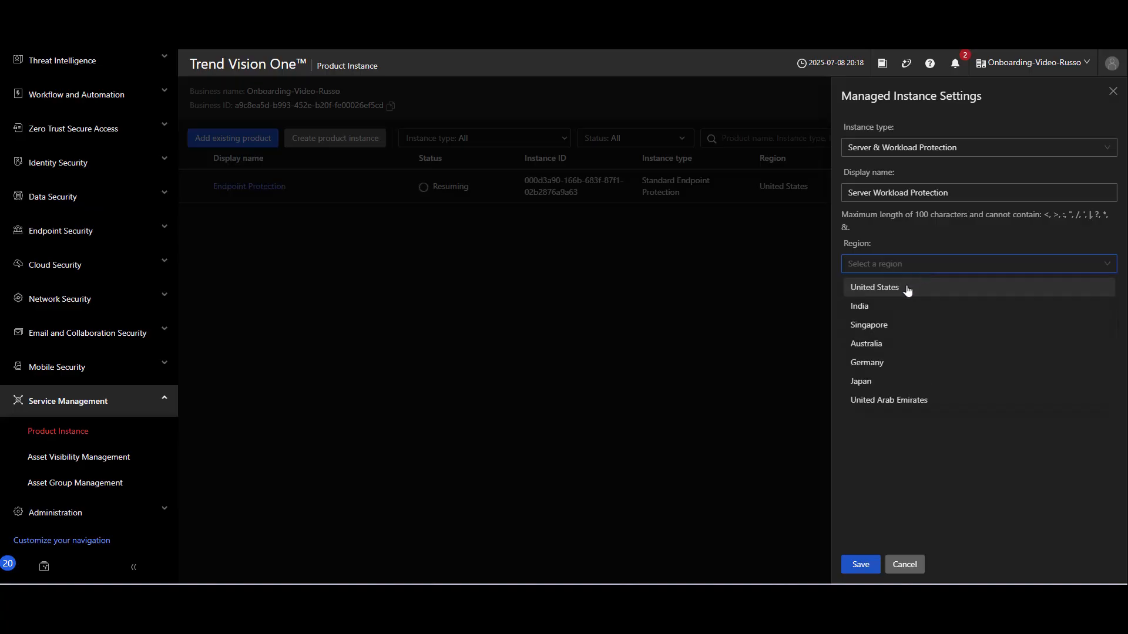
Set the new Server & Workload Protection instance's region to United States and save the instance.
left_click(904, 286)
left_click(853, 565)
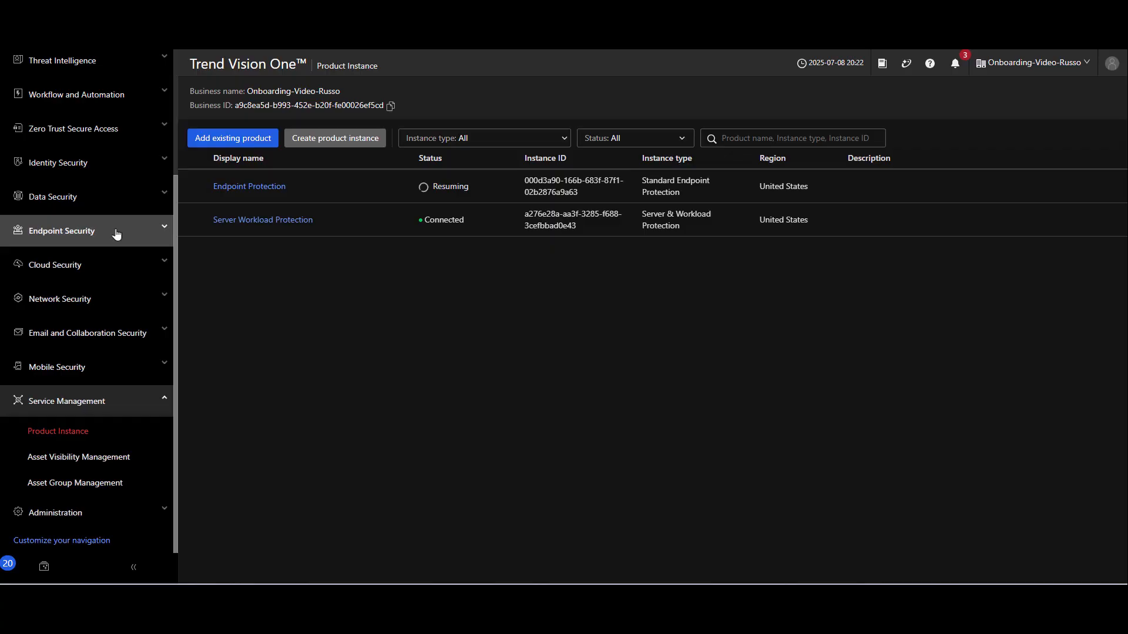
Go to Server & Workload Protection under Endpoint Security and show its policies.
left_click(117, 234)
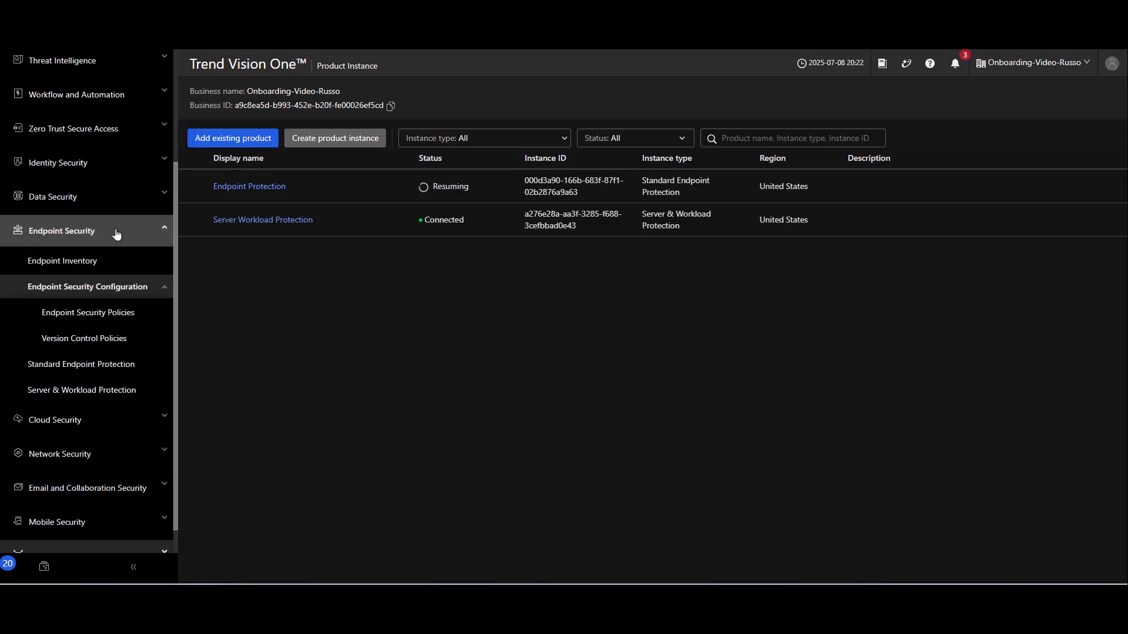
left_click(111, 392)
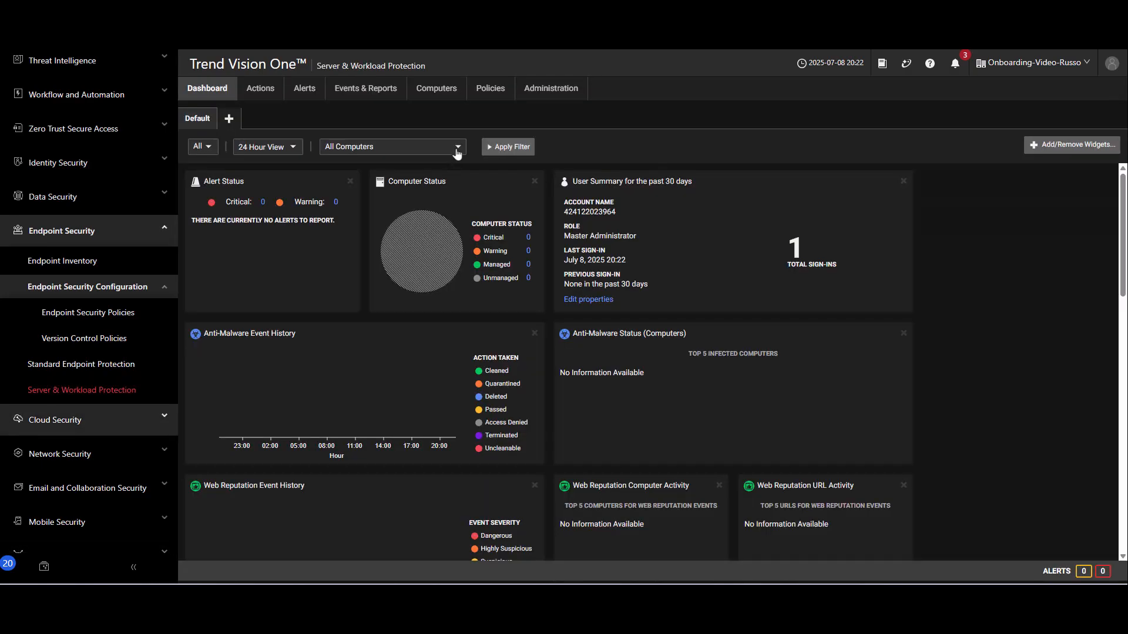
left_click(491, 90)
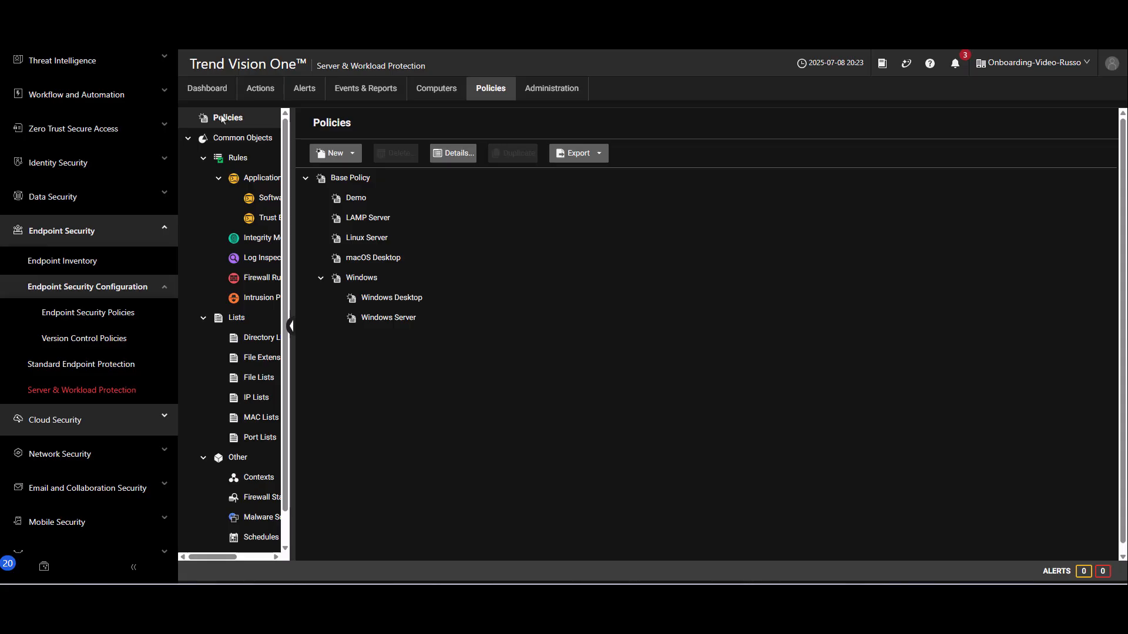
Set the Anti-Malware module of the Demo policy to Inherited (On) and save the policy.
left_click(350, 181)
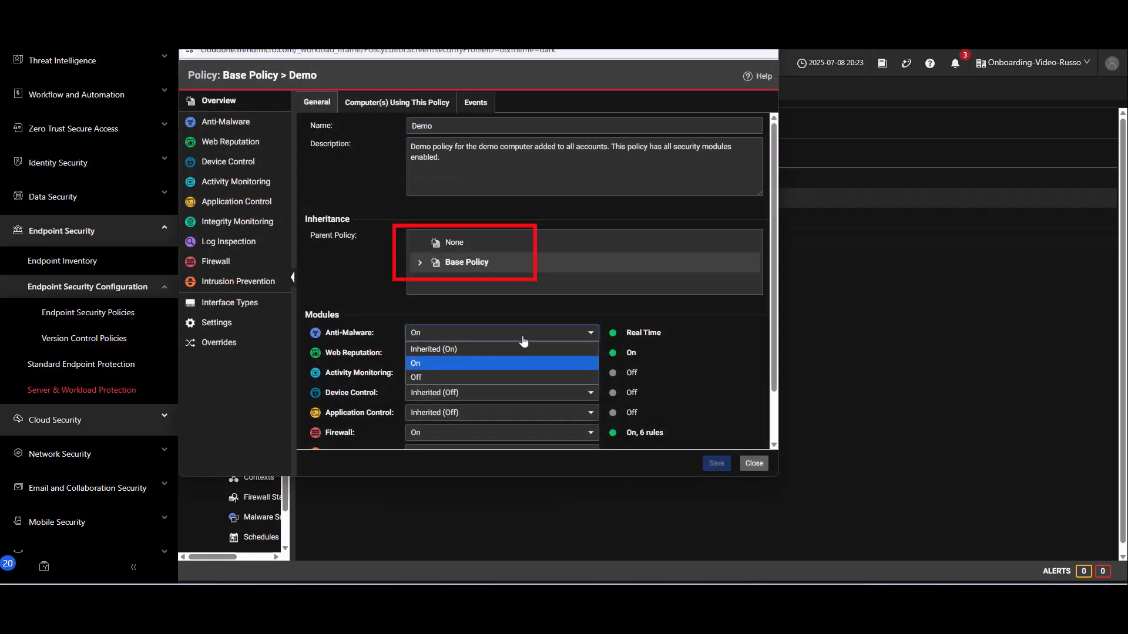
left_click(493, 351)
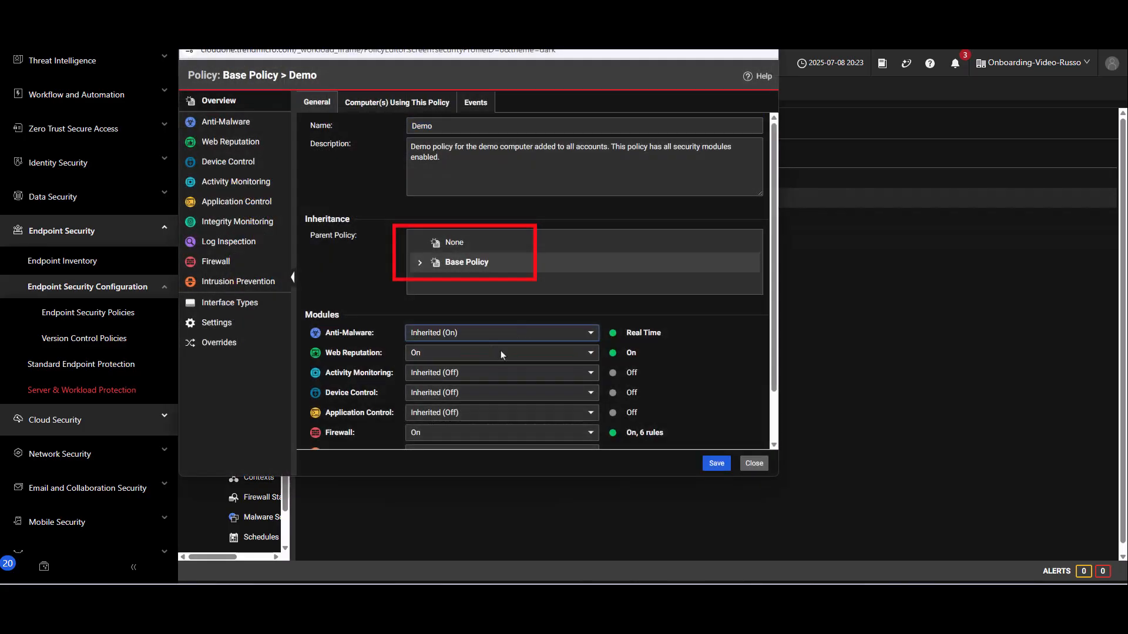
left_click(714, 464)
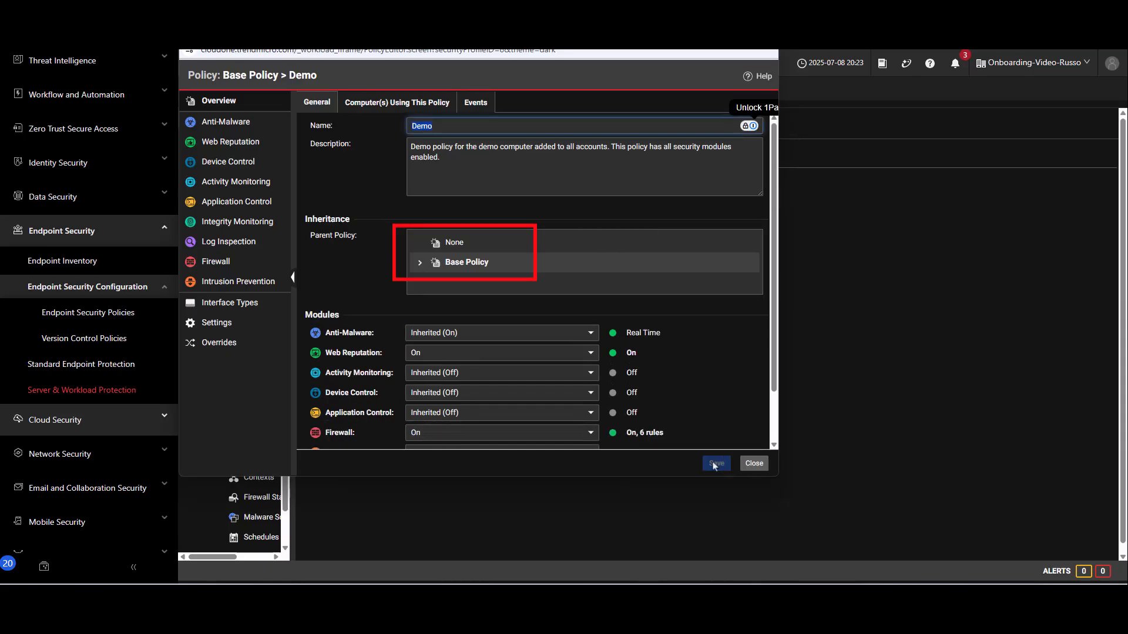
Open the Demo policy's Anti-Malware settings, disable inheritance for the real-time scan, and enable it again.
left_click(228, 123)
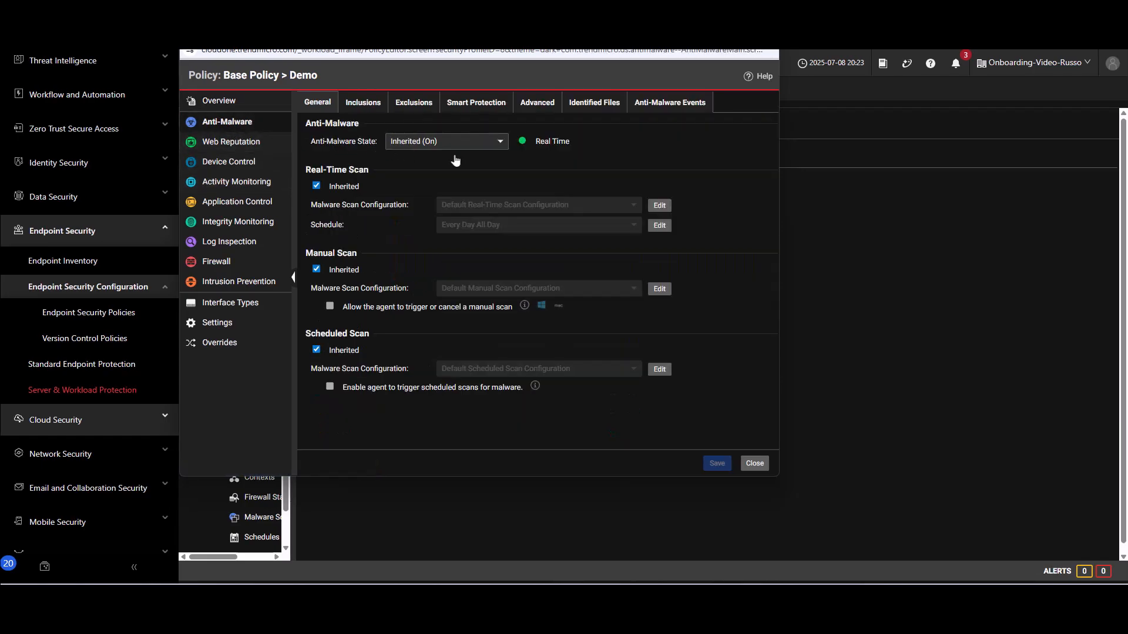
left_click(316, 186)
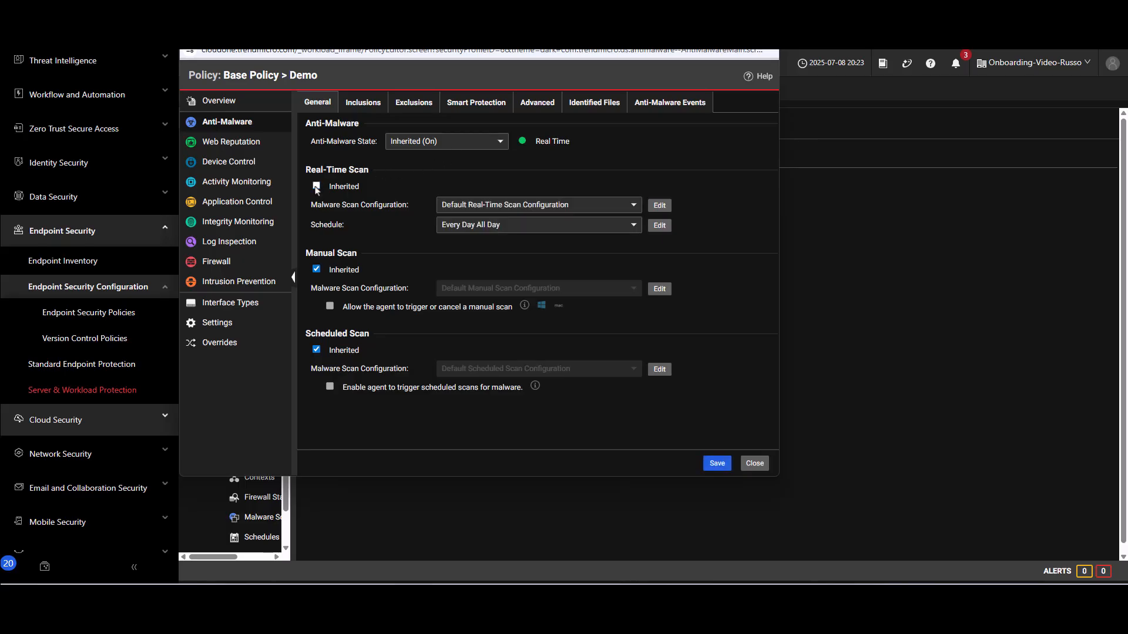
left_click(317, 186)
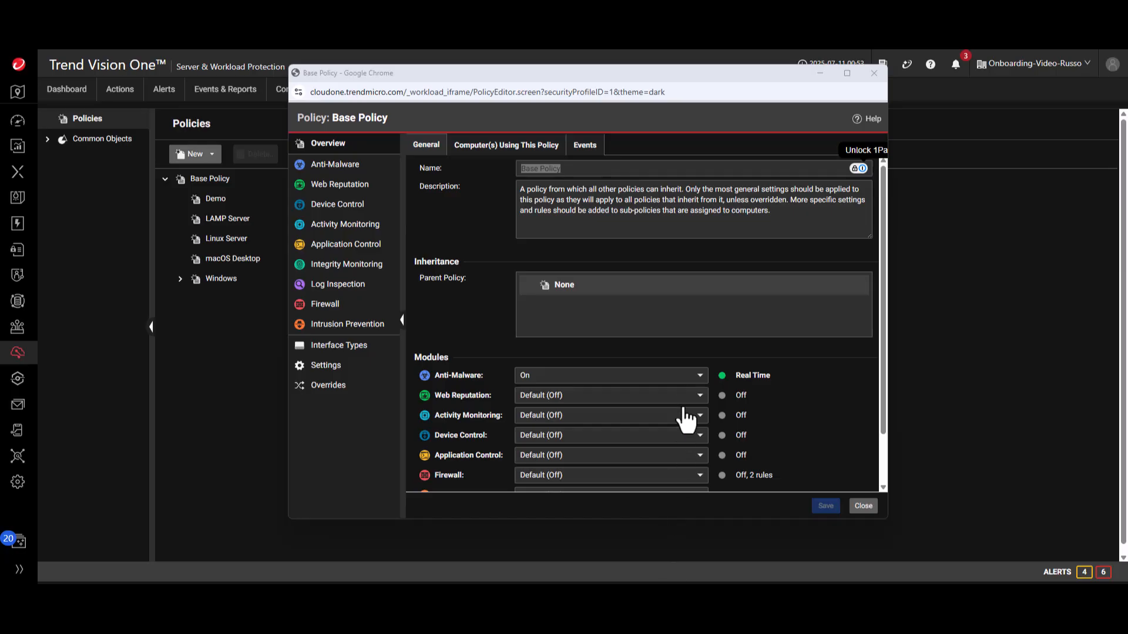
Set the Anti-Malware module of the Base Policy to Off and save the policy.
left_click(682, 376)
left_click(590, 420)
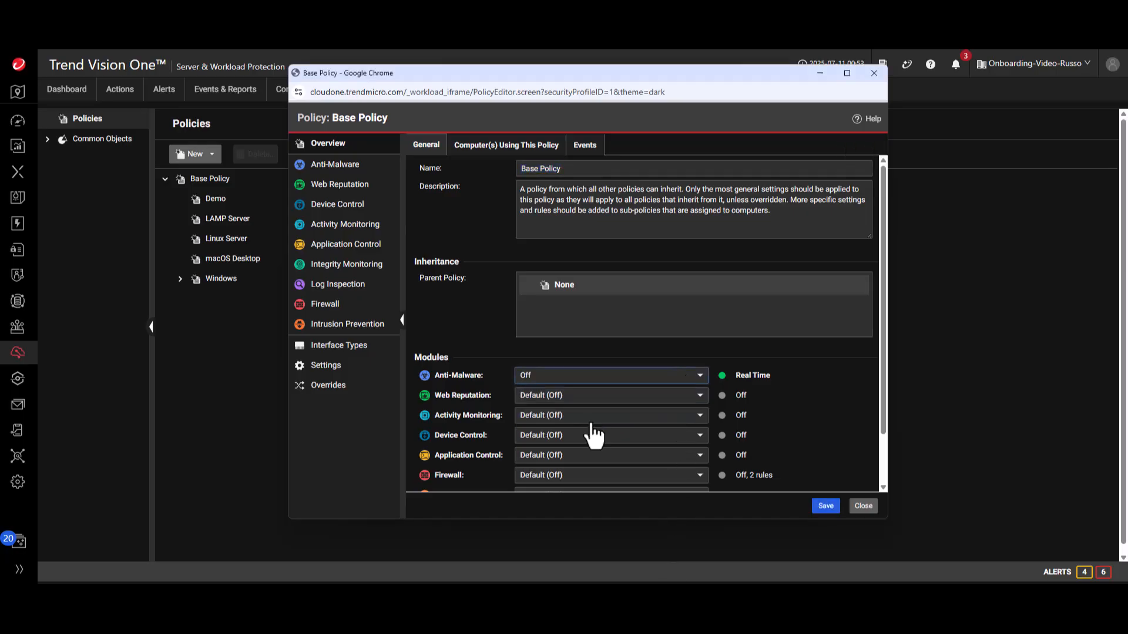
left_click(828, 508)
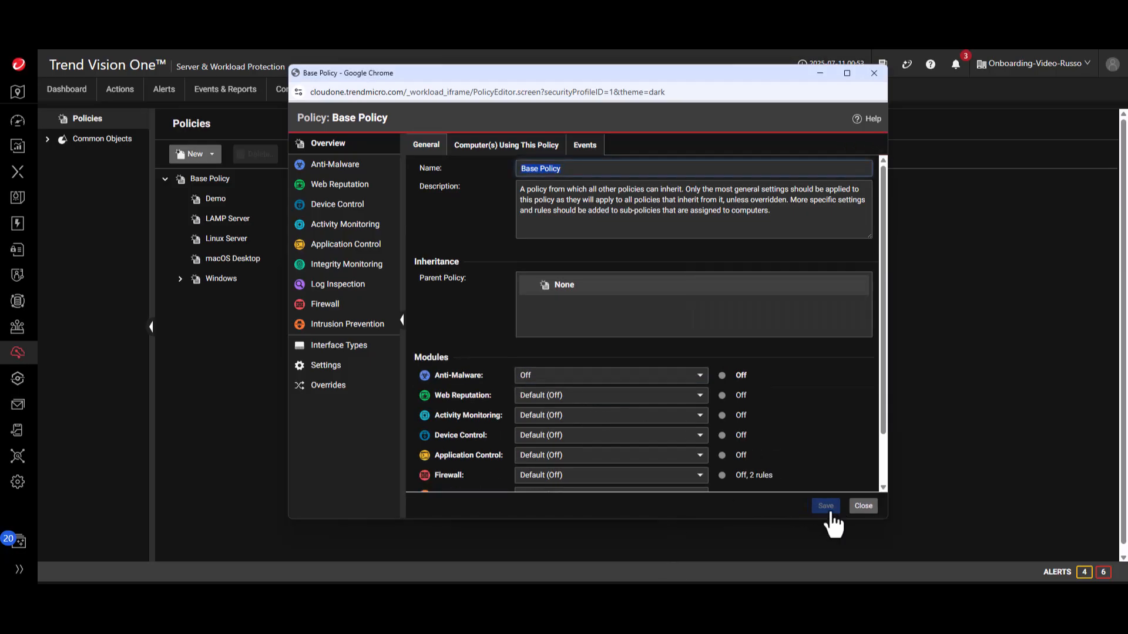
Open the Demo policy and check which Anti-Malware state it inherits from the Base Policy.
left_click(216, 204)
double_click(215, 204)
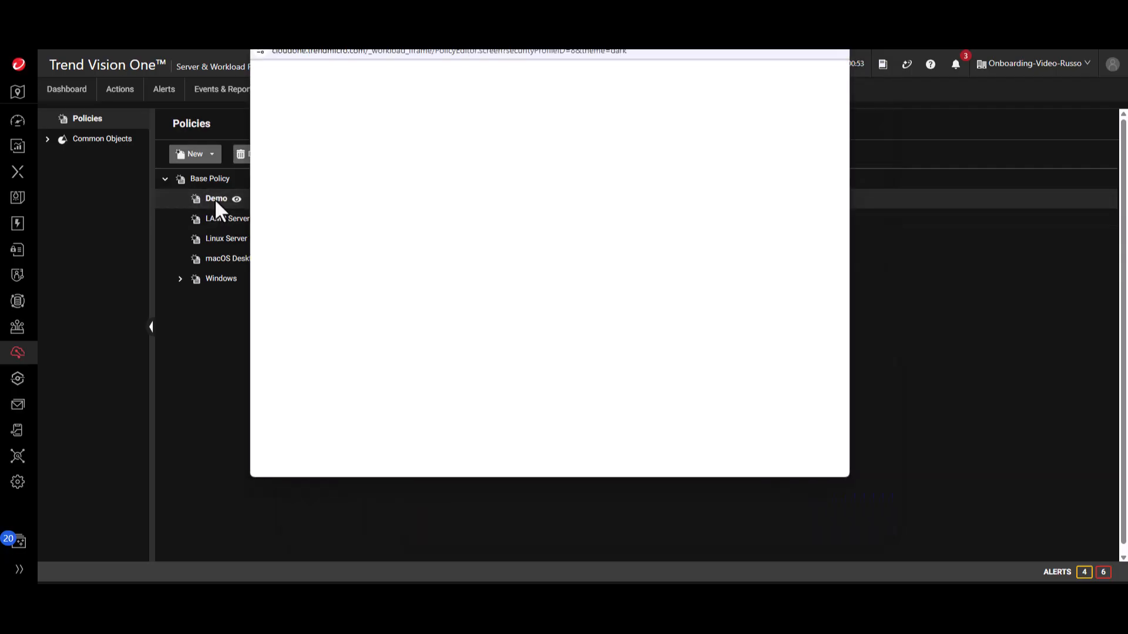
left_click_drag(564, 57, 567, 78)
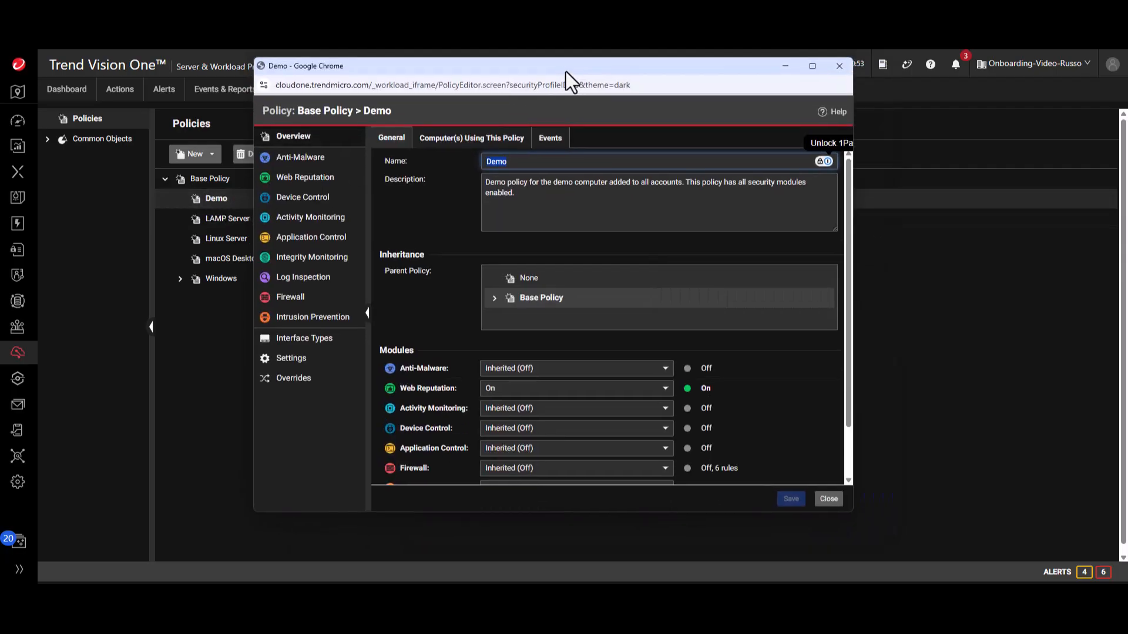
left_click(555, 372)
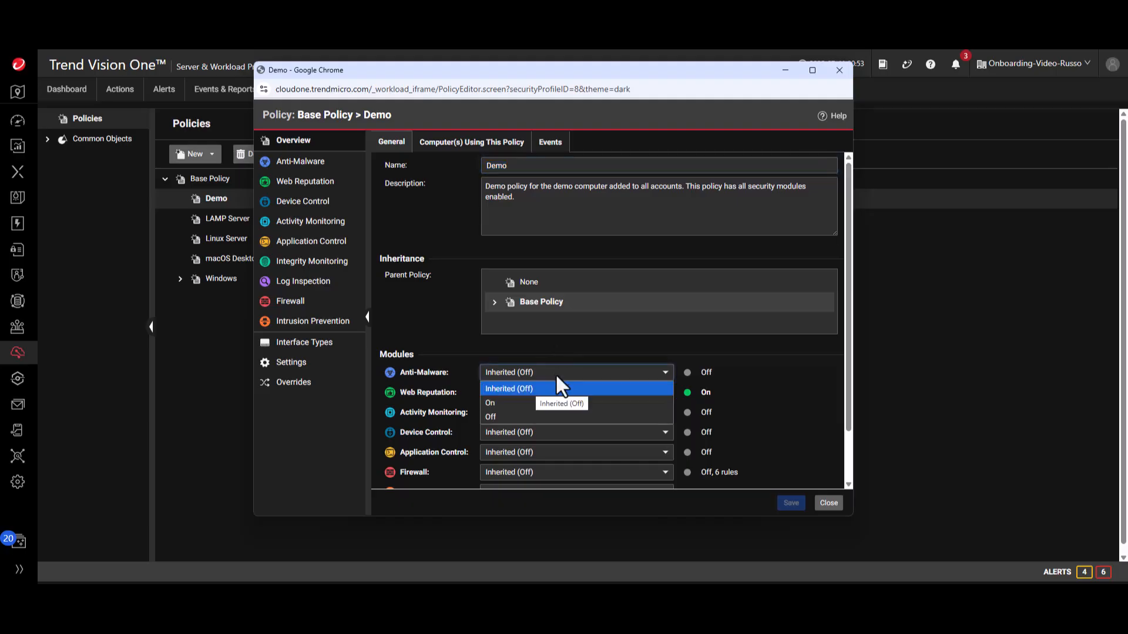
left_click(797, 393)
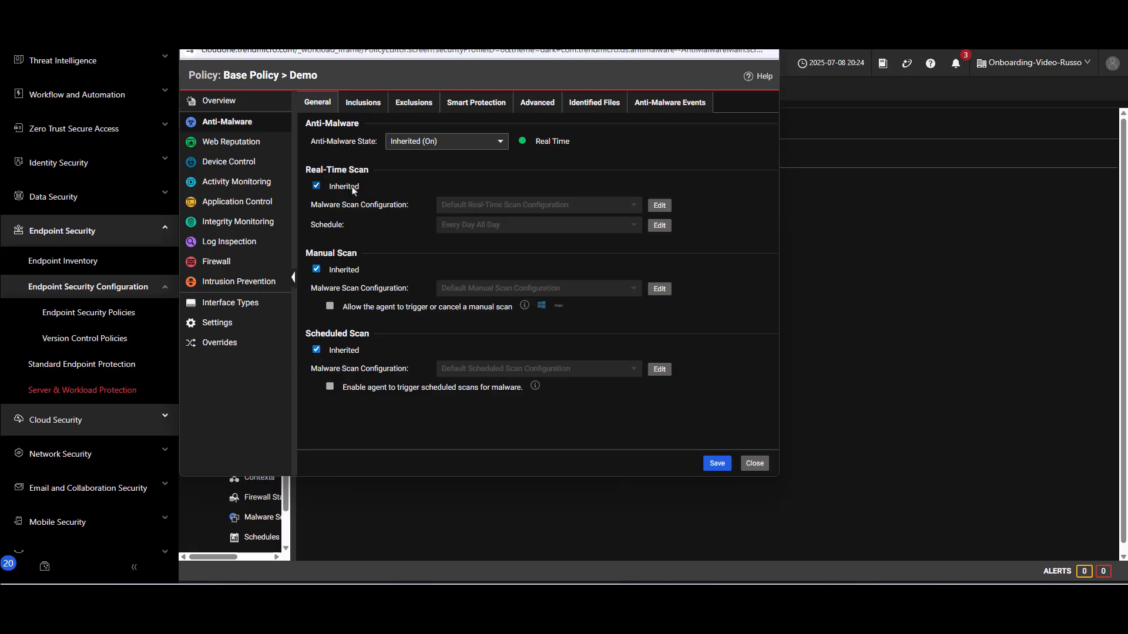
Disable inheritance for the Demo policy's real-time scan and enable process memory scanning for malware in the Default Real-Time Scan Configuration.
left_click(316, 186)
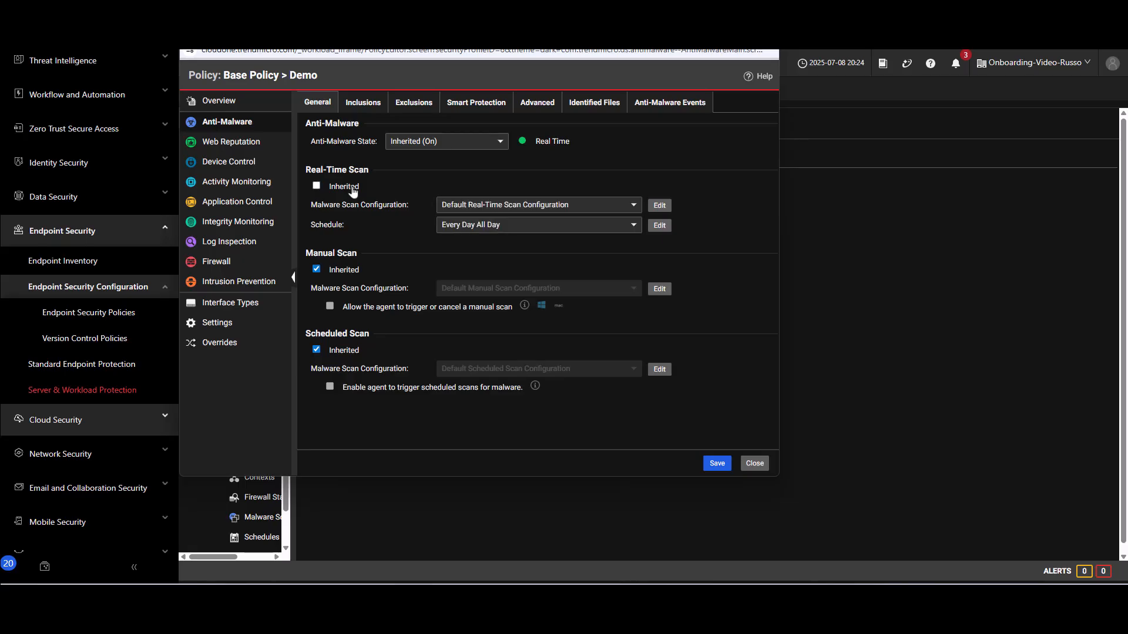
left_click(659, 207)
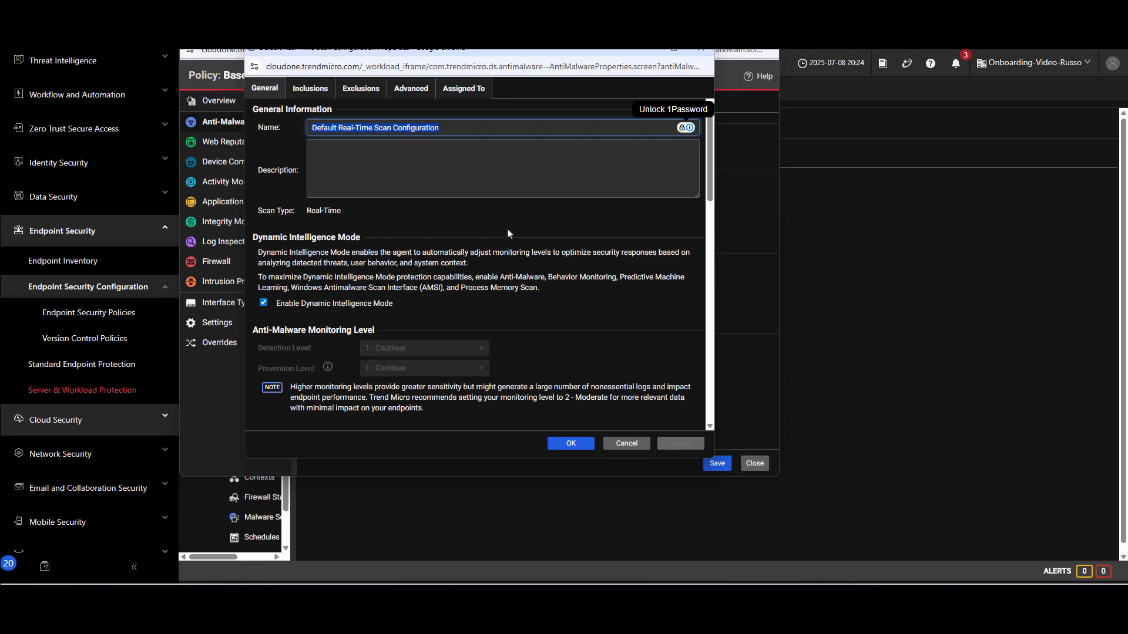
scroll(508, 234, "down", 5)
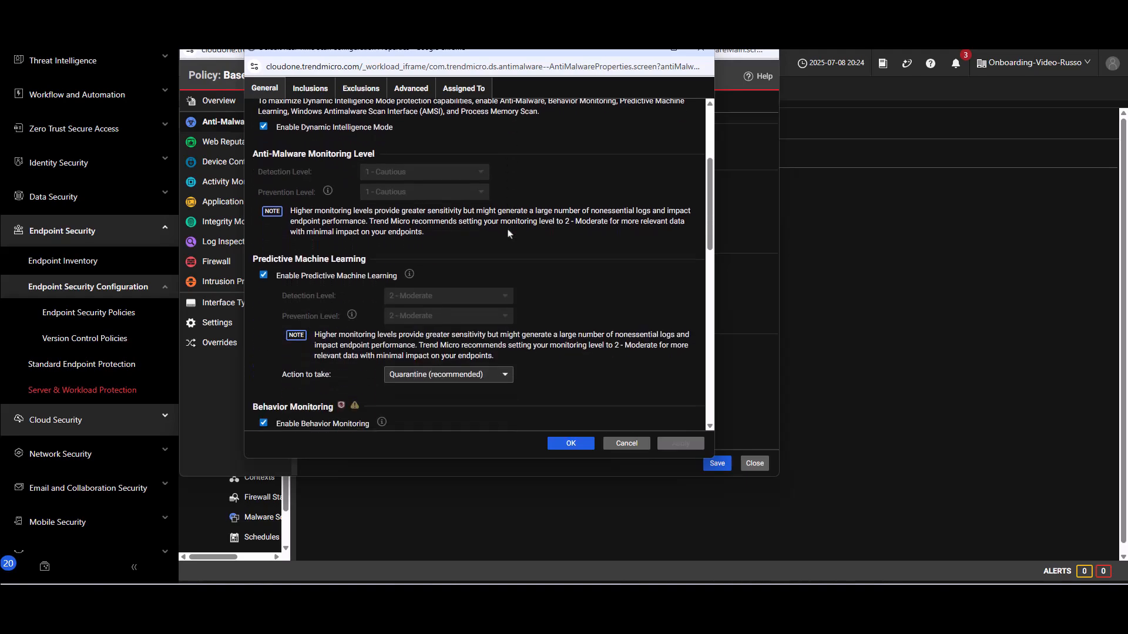
scroll(368, 296, "down", 7)
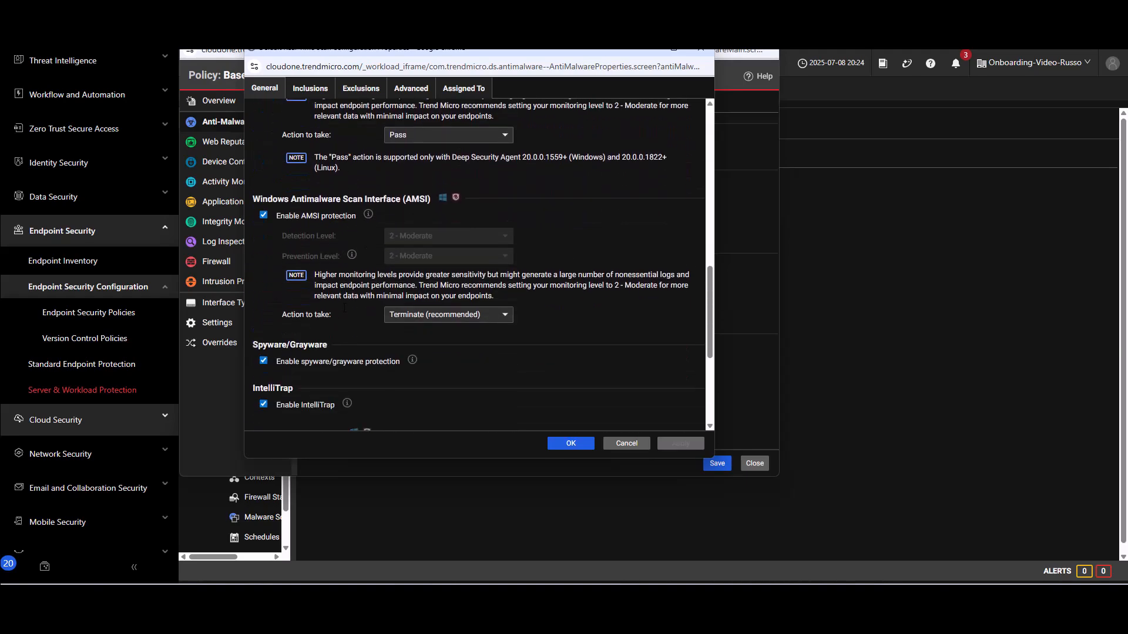
scroll(281, 328, "down", 1)
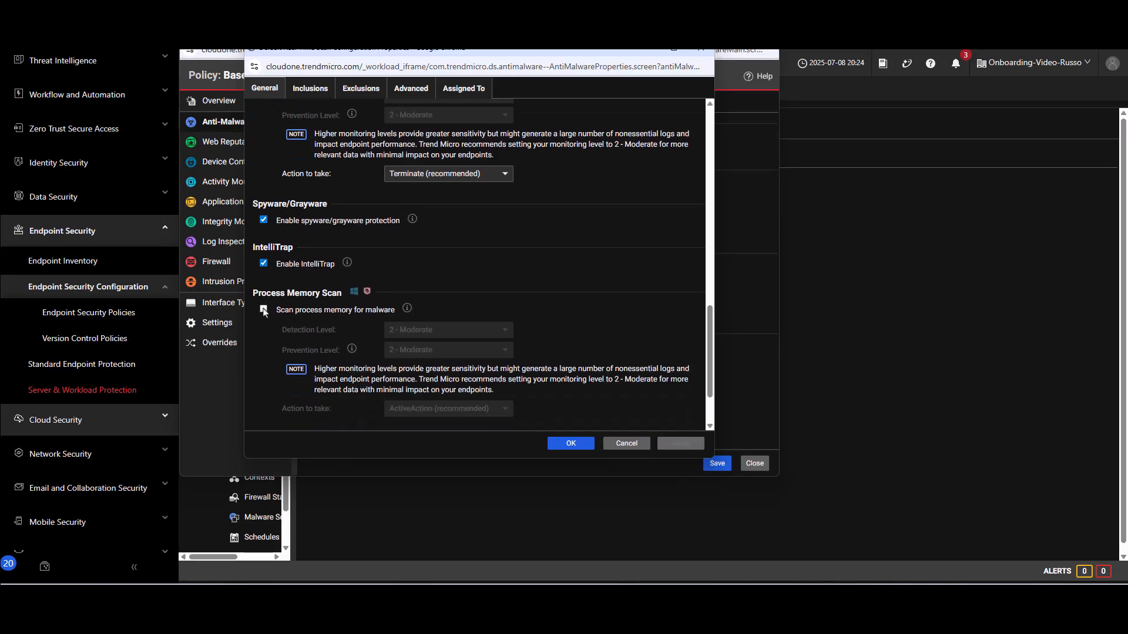
left_click(263, 309)
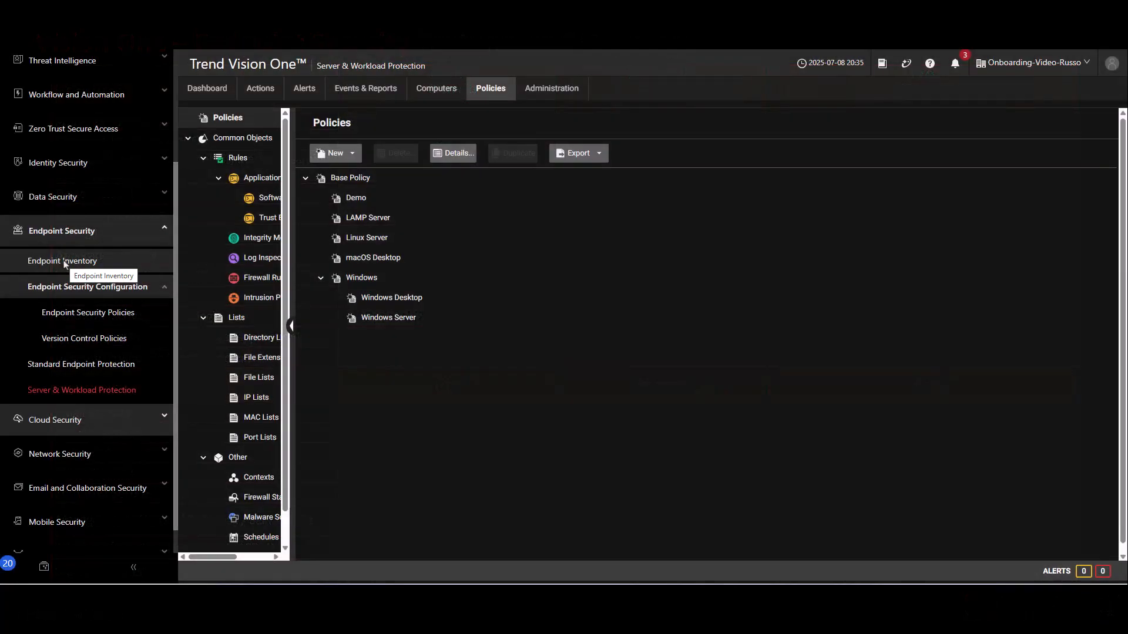
In Endpoint Inventory, configure the Server & Workload Protection agent installer for Windows with the Server Workload Protection manager, and run EndpointBasecamp from the SWP folder.
left_click(64, 261)
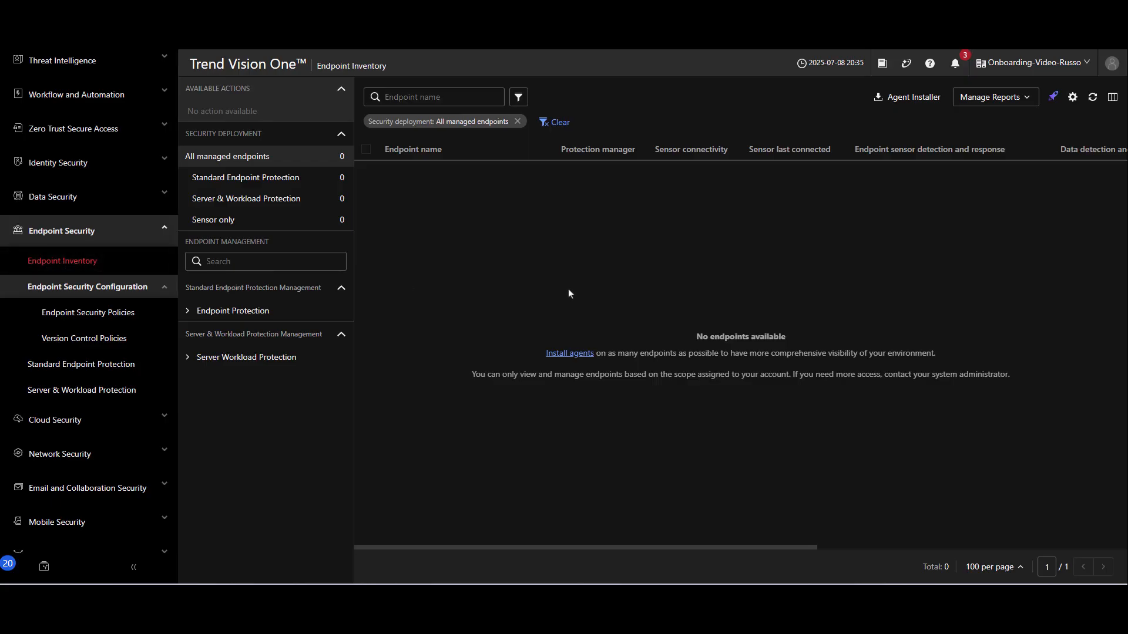
left_click(905, 100)
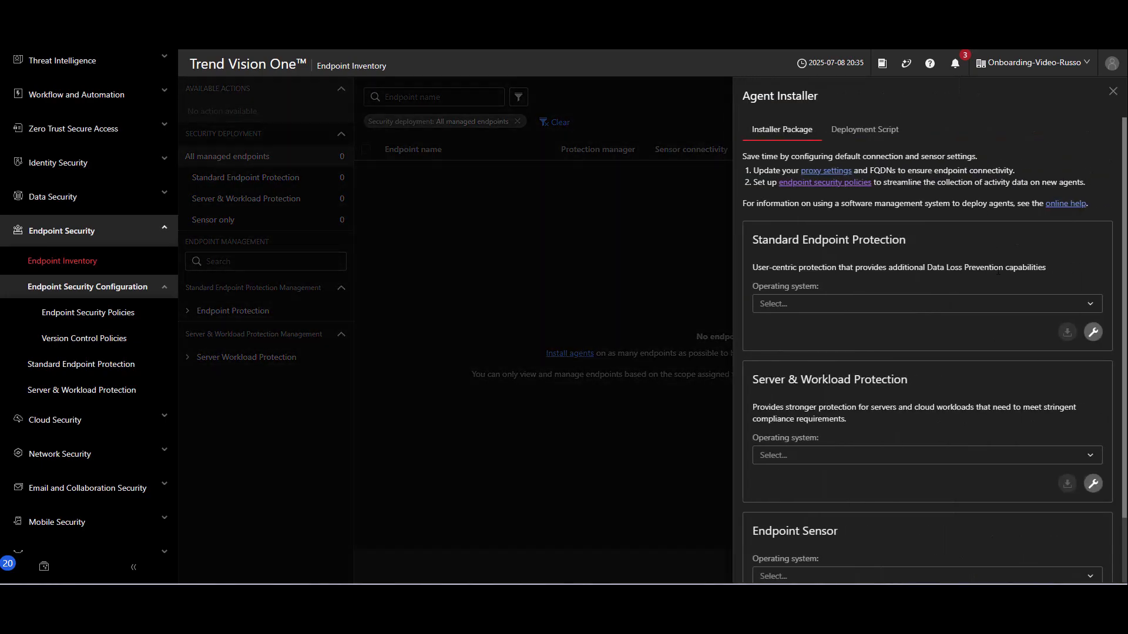
scroll(939, 329, "down", 1)
left_click(882, 398)
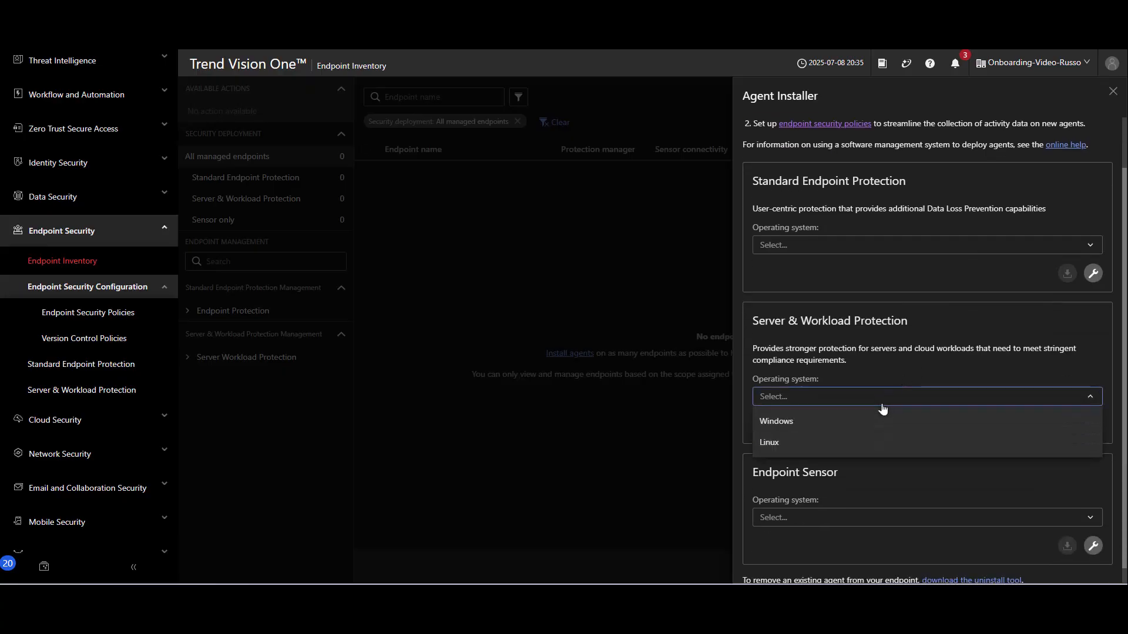
left_click(872, 422)
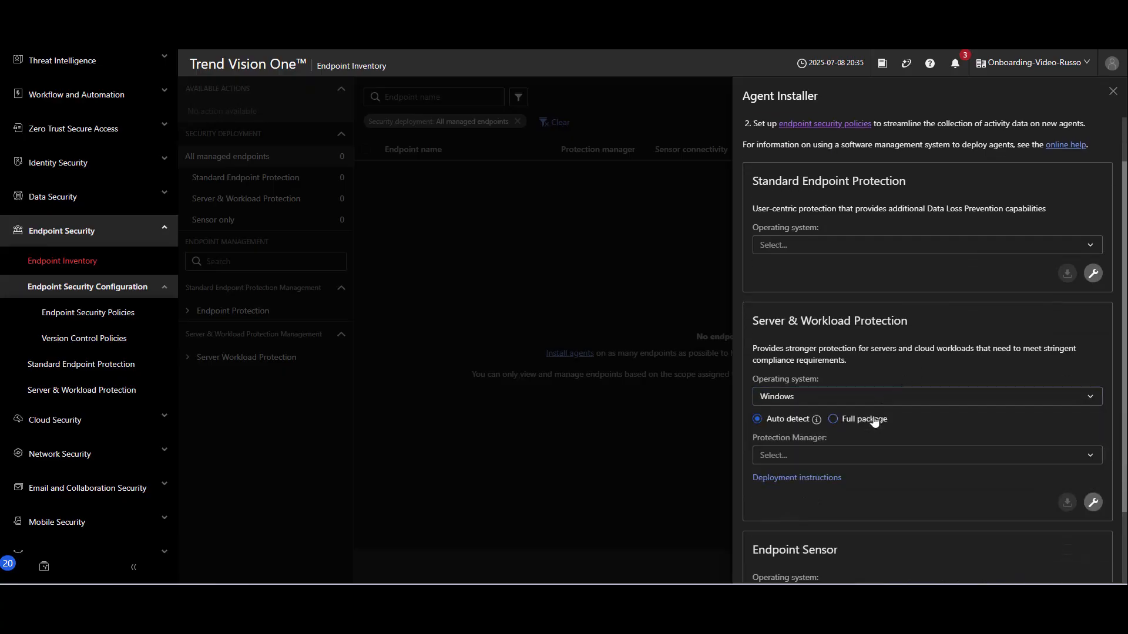
left_click(861, 461)
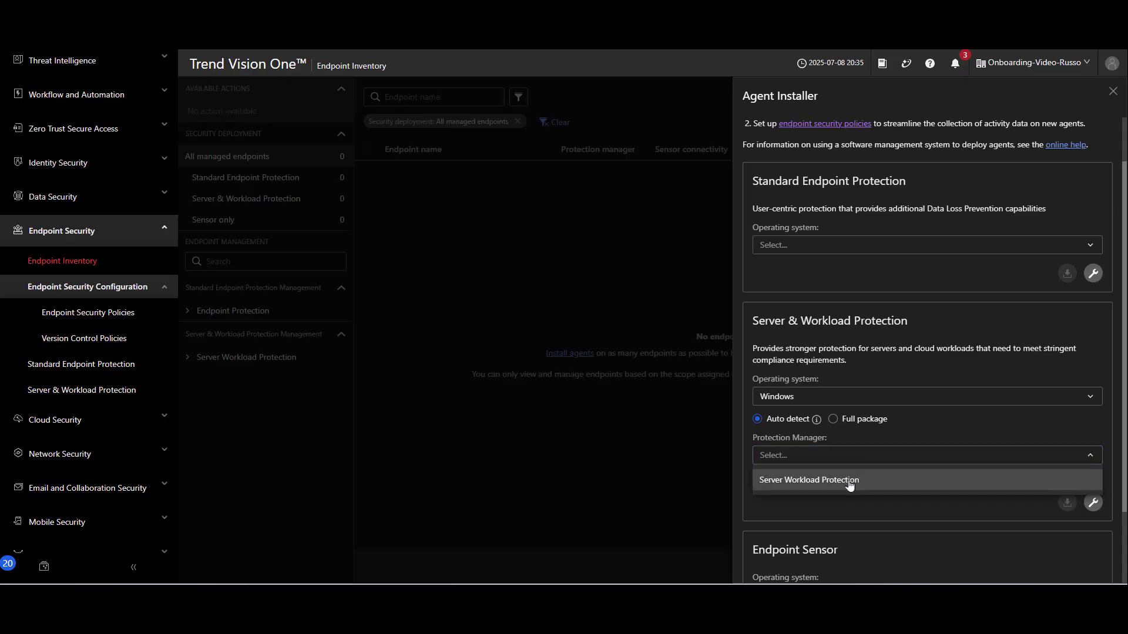
left_click(848, 480)
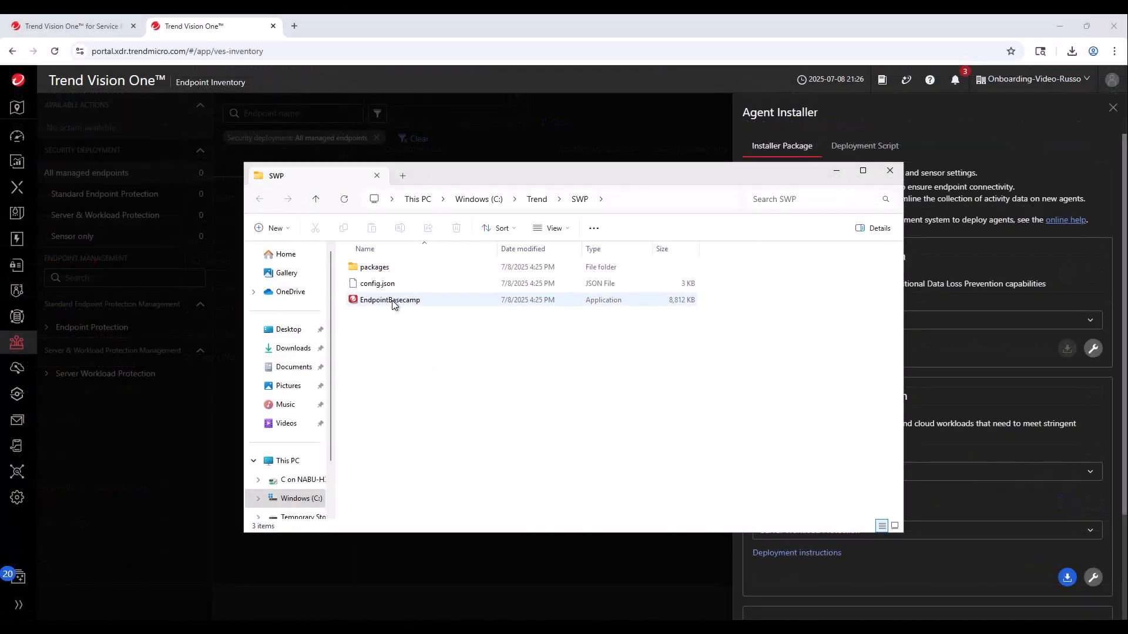
double_click(393, 305)
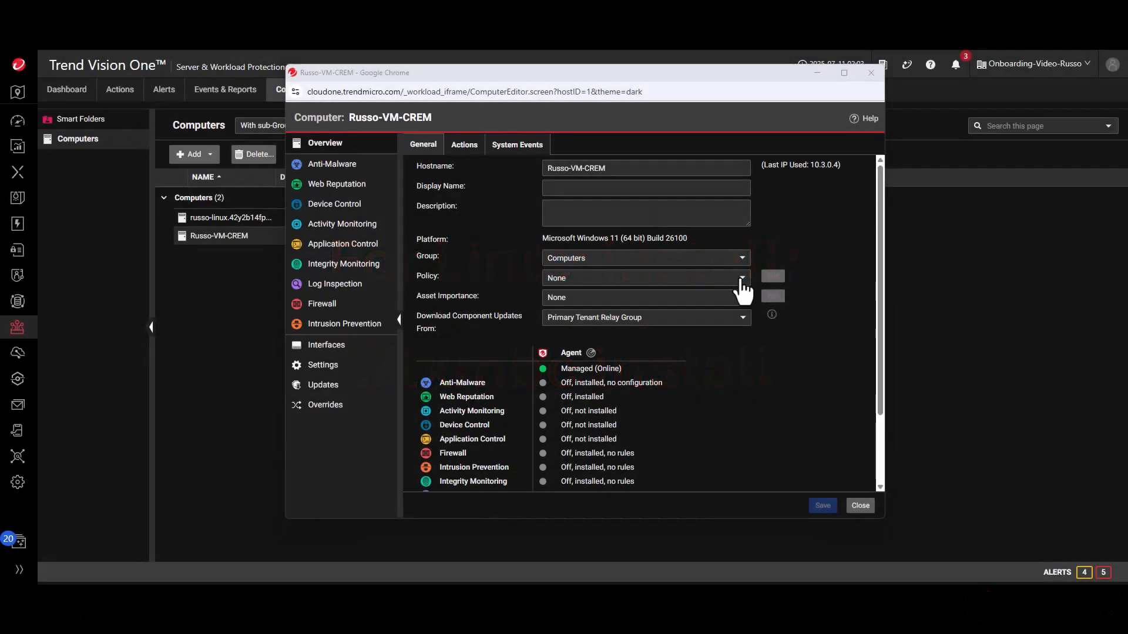
Assign the Demo policy under Base Policy to the Windows 11 computer and save its settings.
left_click(741, 279)
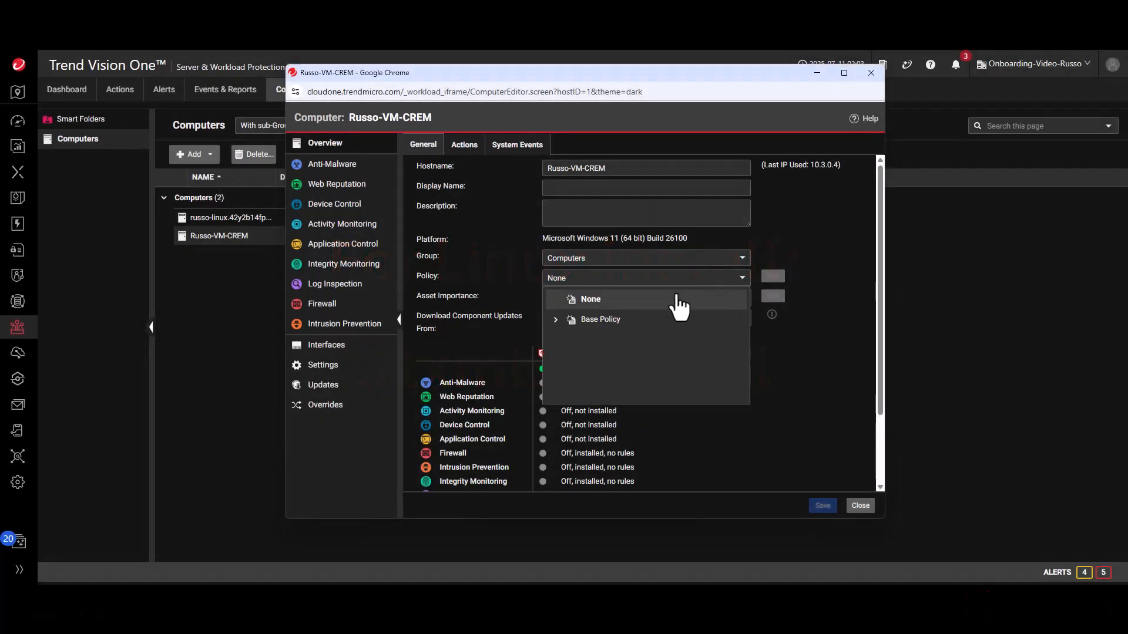
left_click(554, 320)
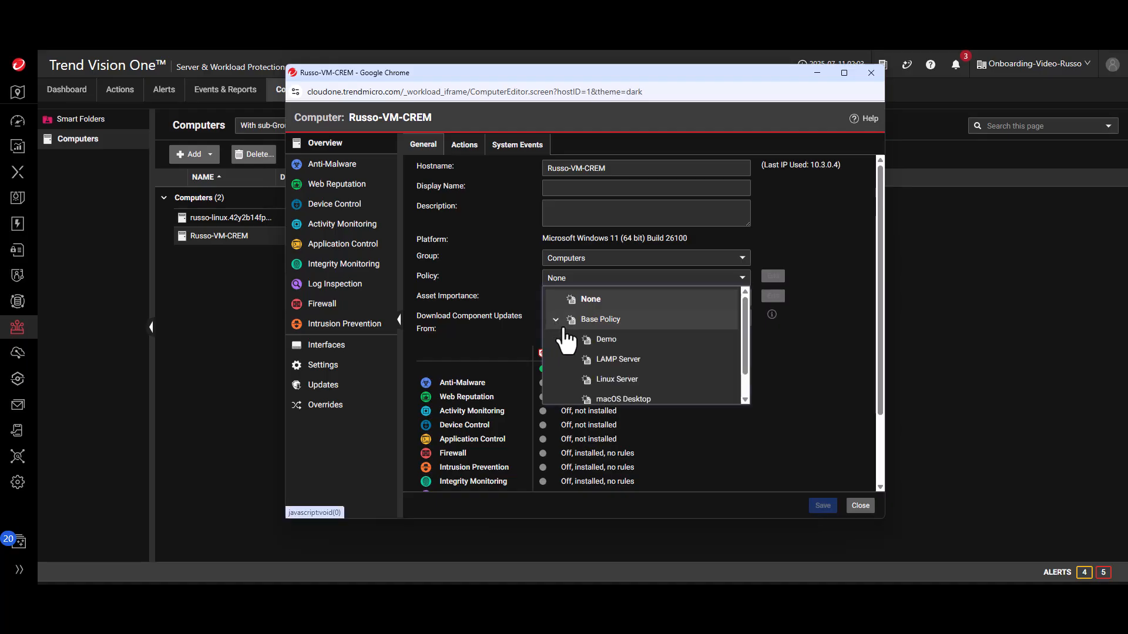
left_click(598, 339)
left_click(823, 505)
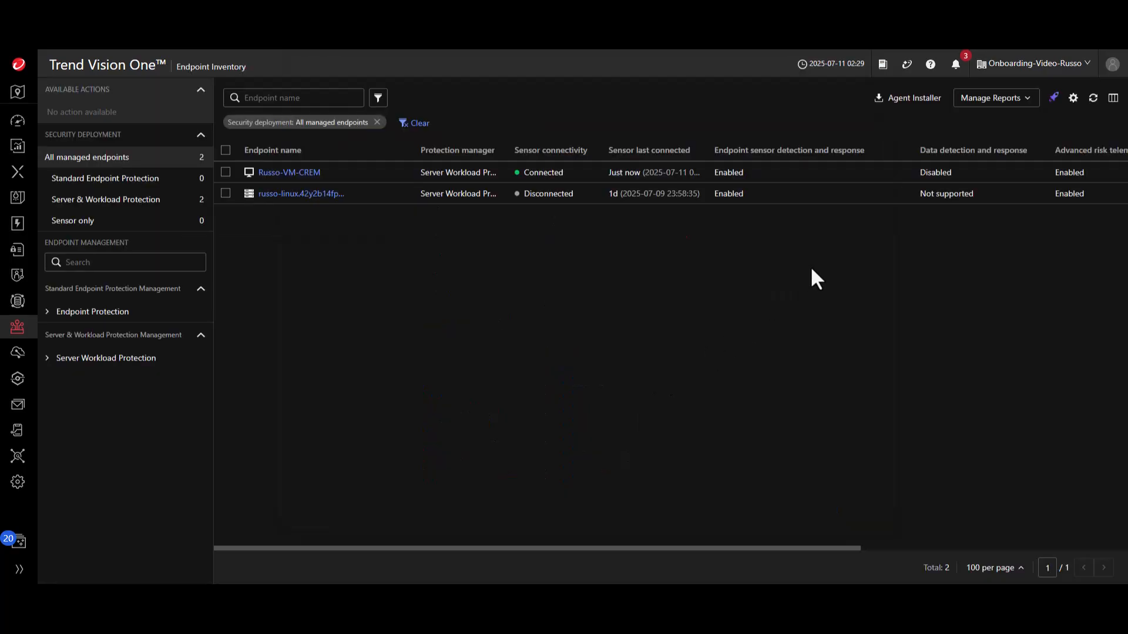
Start a Server & Workload Protection deployment script in the Agent Installer for Linux, with Server Workload Protection as the protection manager.
left_click(901, 106)
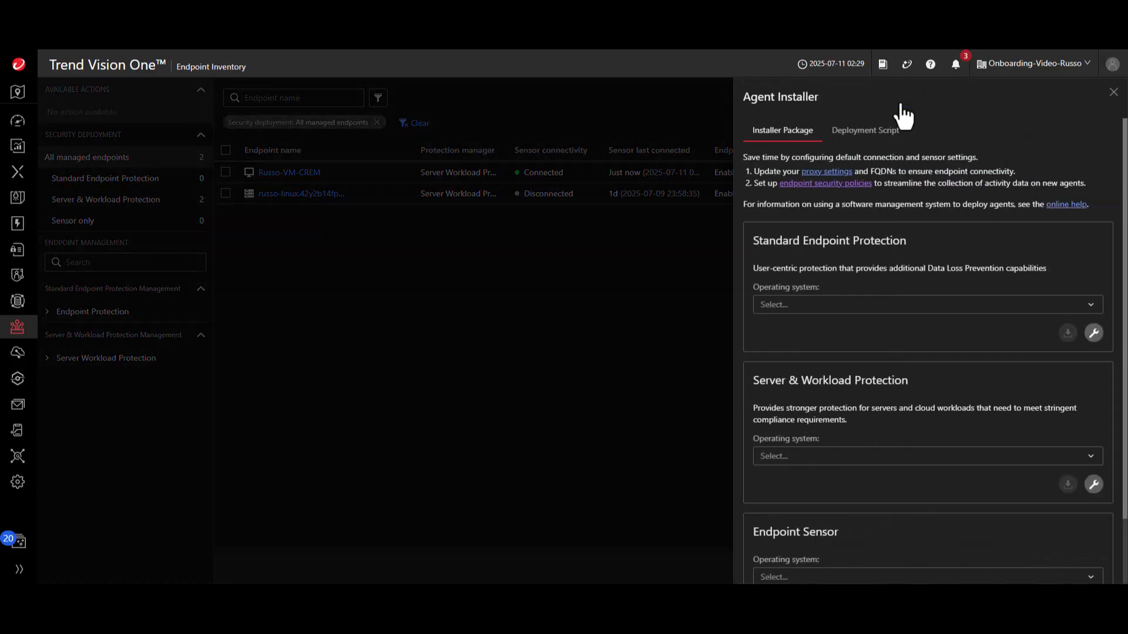
left_click(890, 133)
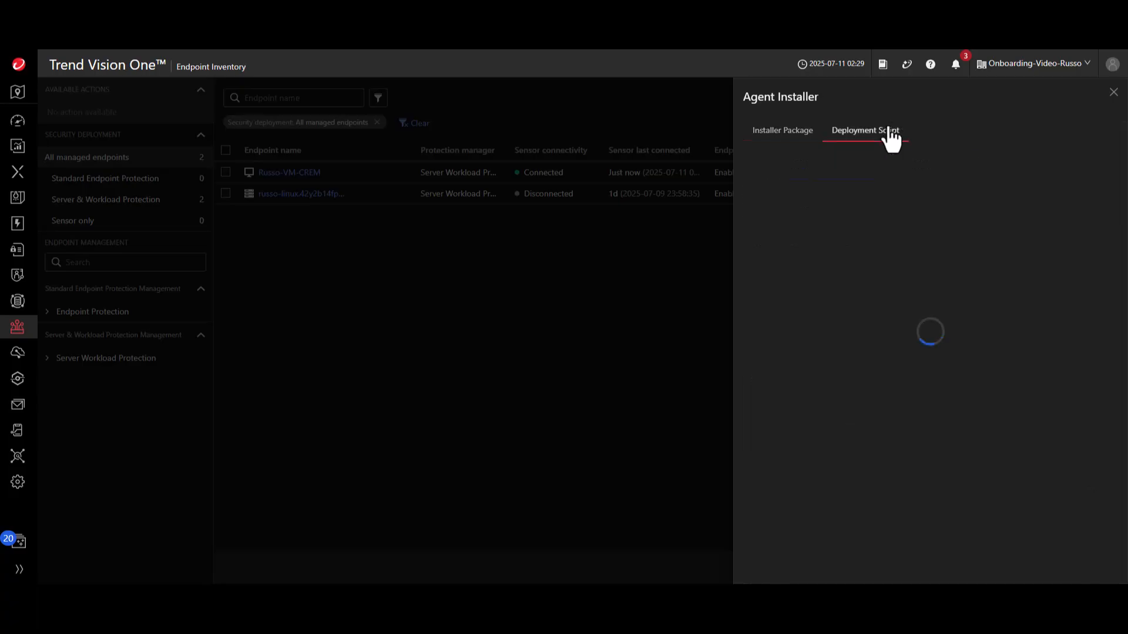
left_click(824, 215)
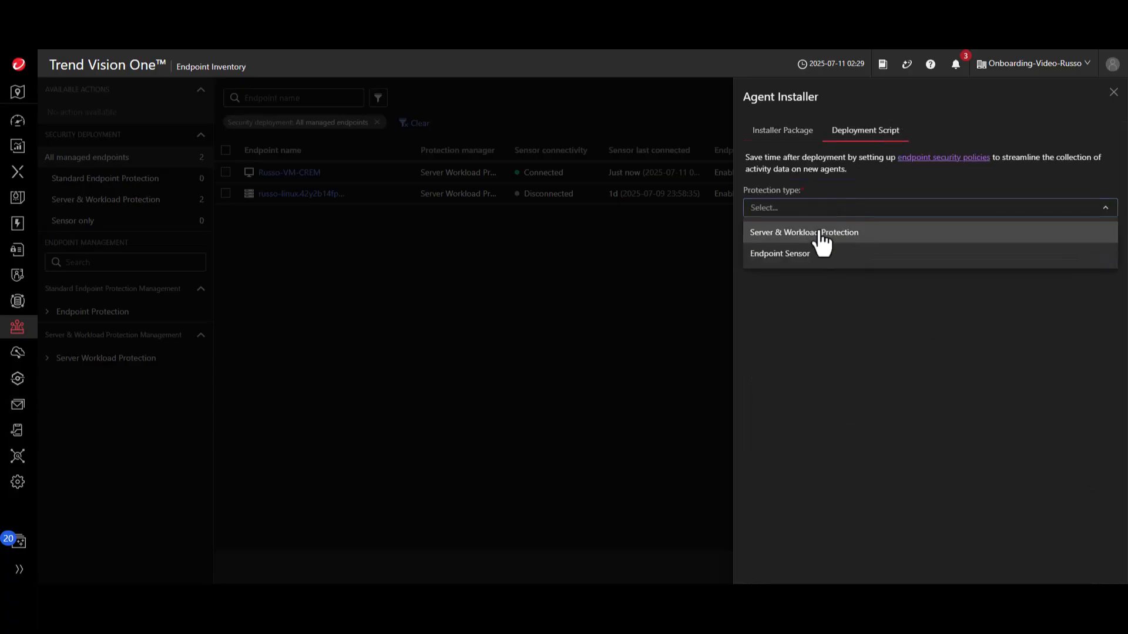
left_click(823, 232)
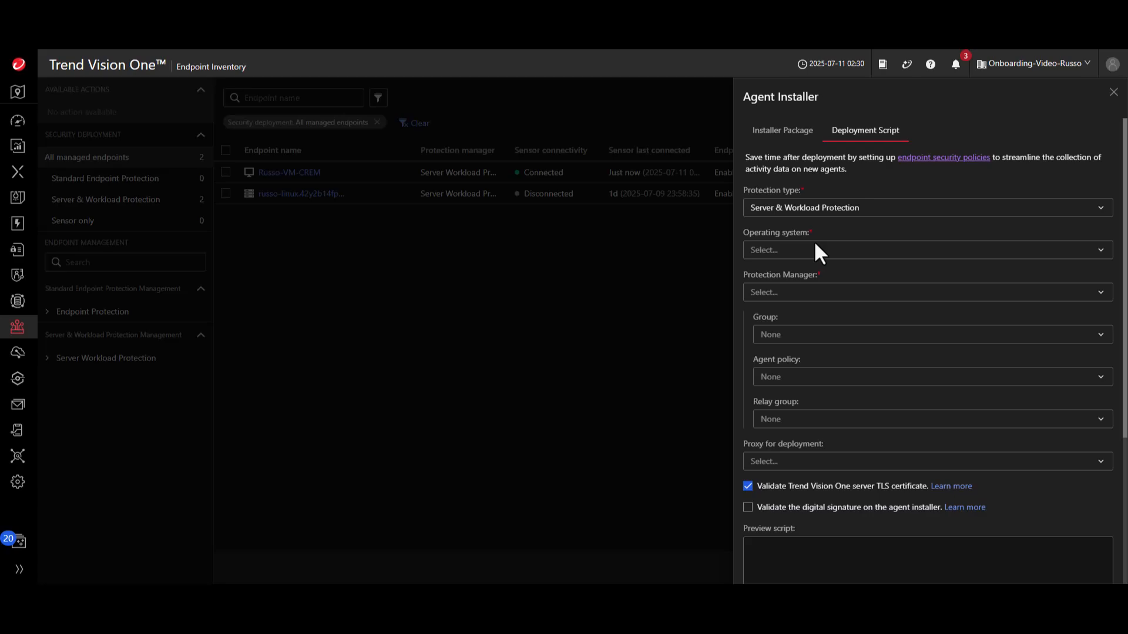
left_click(814, 252)
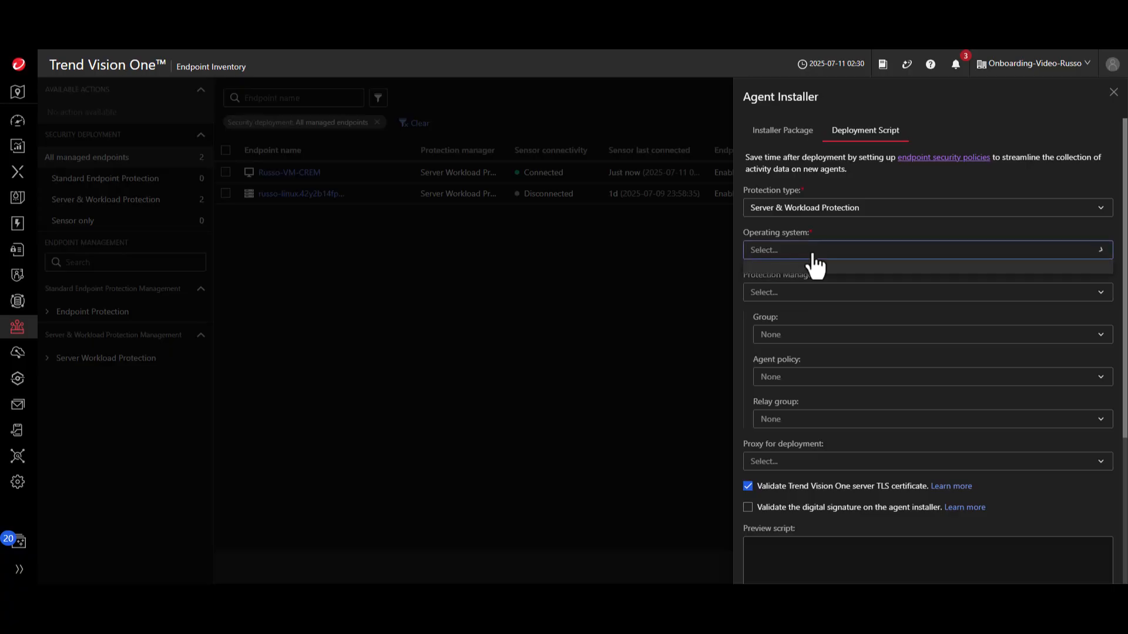
left_click(786, 301)
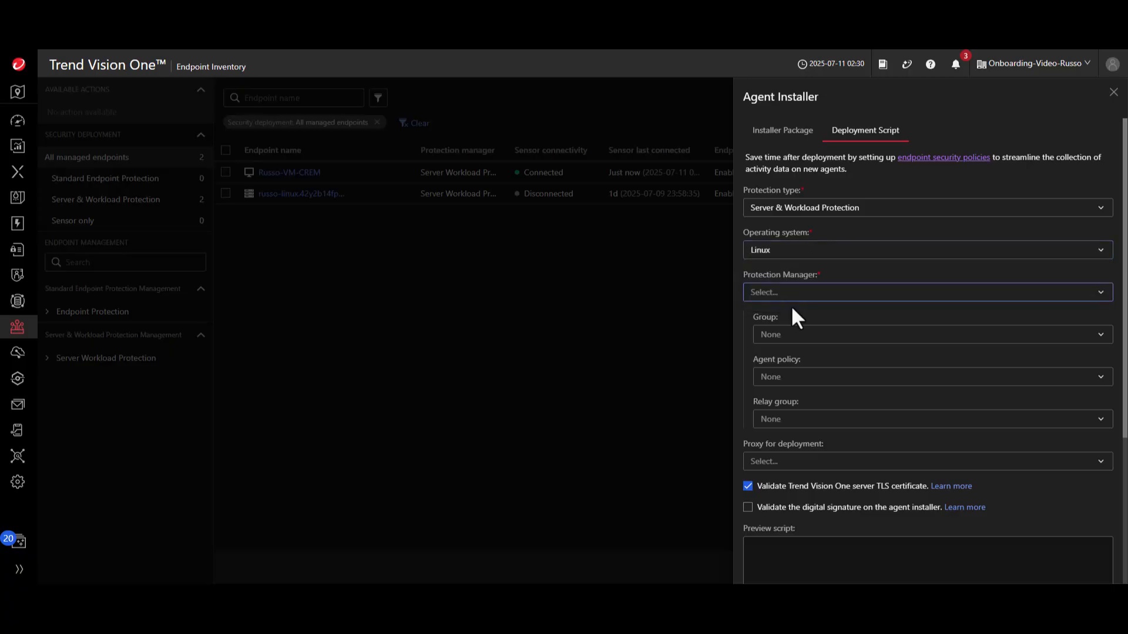
left_click(788, 296)
left_click(786, 313)
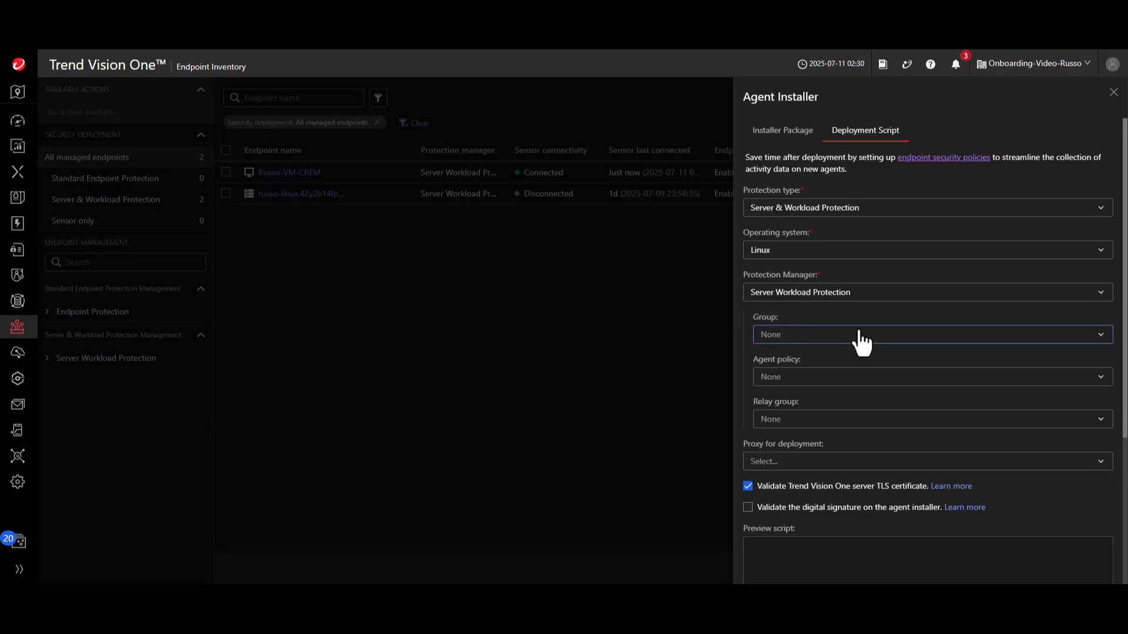
Set the deployment script's agent policy to Demo under Base Policy and bring up the script preview.
left_click(848, 382)
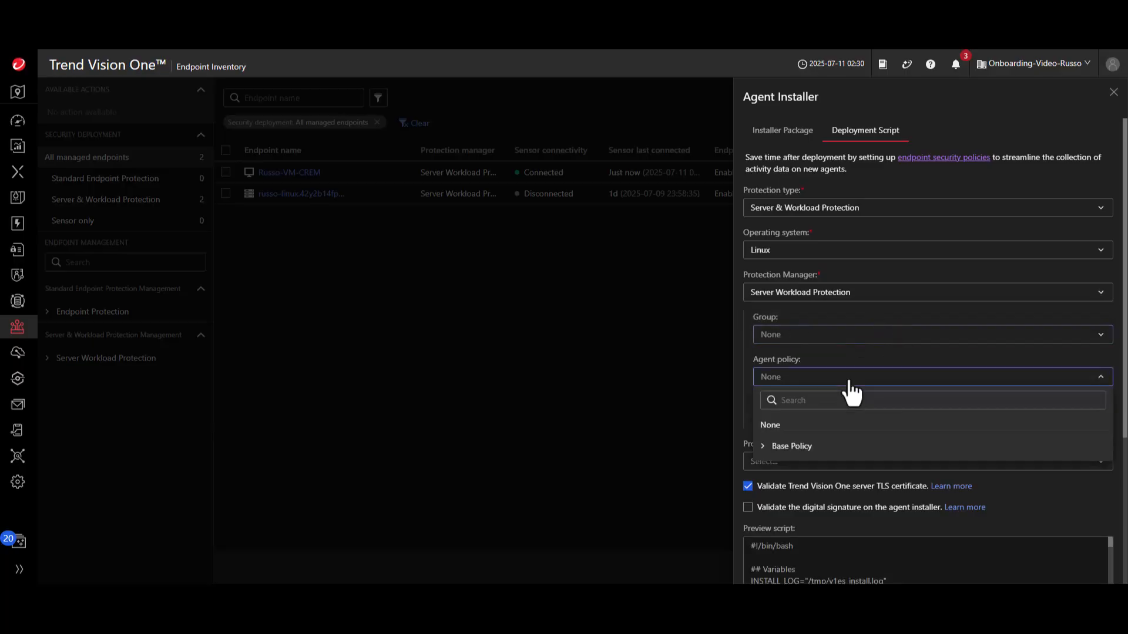
left_click(765, 449)
scroll(840, 467, "down", 1)
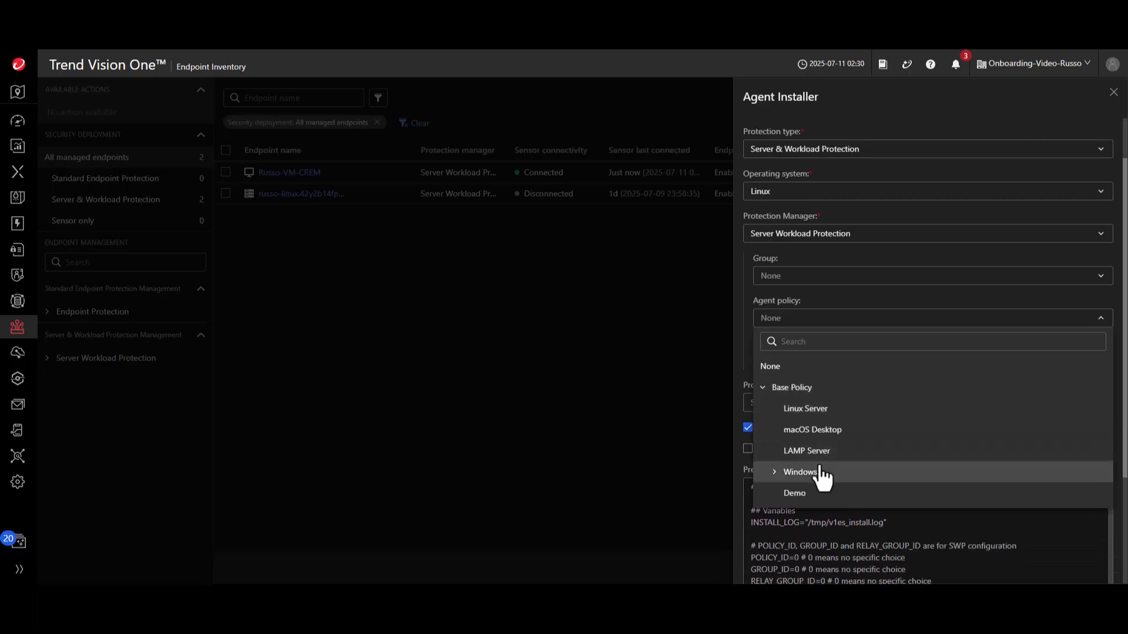
left_click(795, 495)
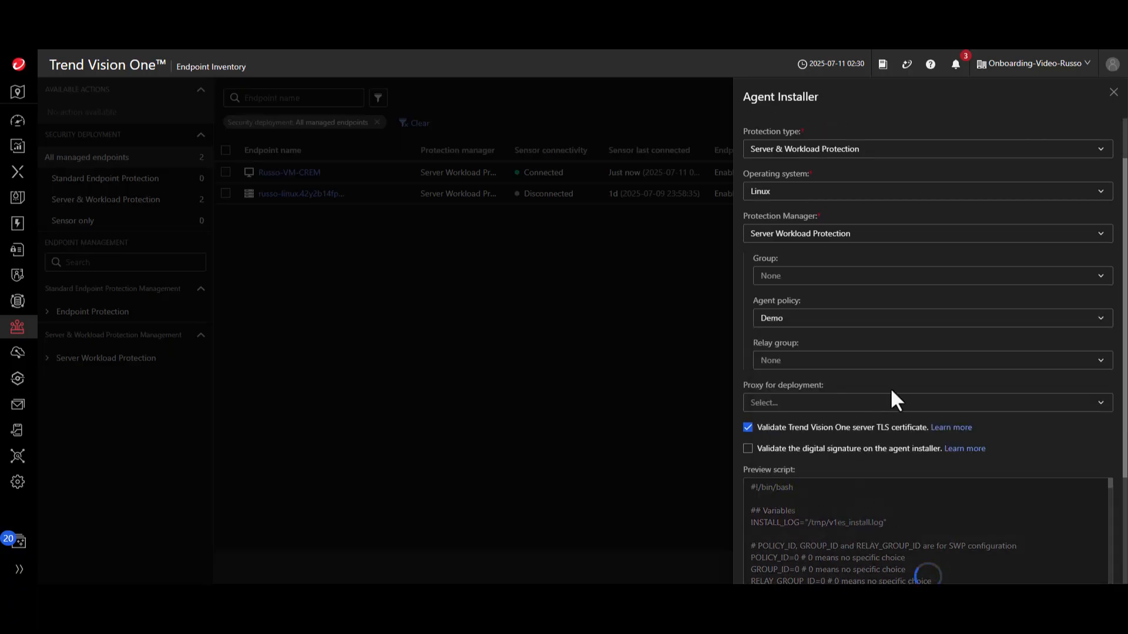
scroll(1057, 417, "down", 3)
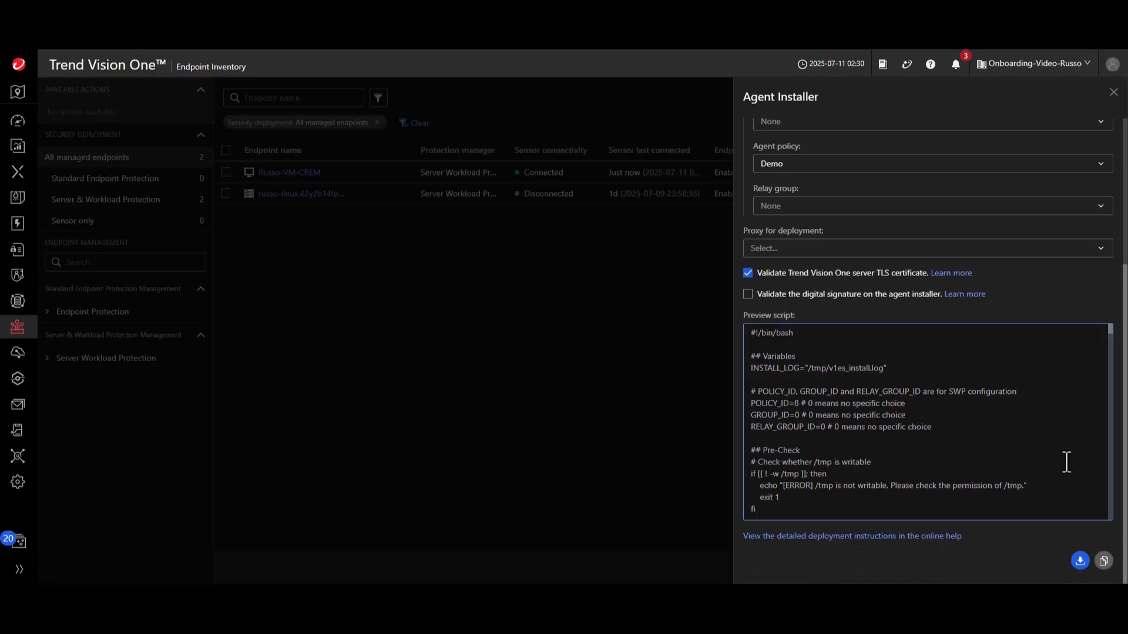